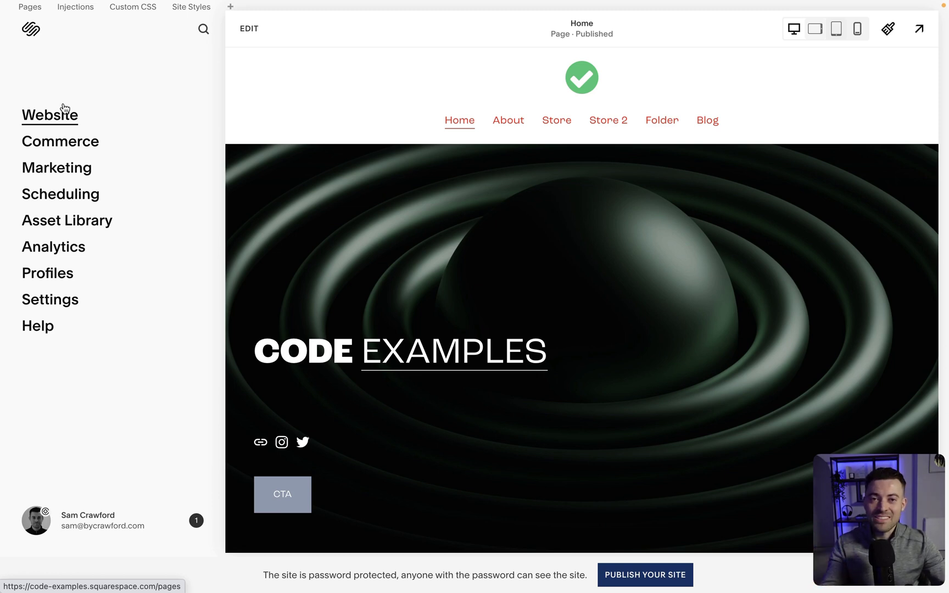
- Open the 'Title here' draft from the Blog's post list and begin editing it
click(64, 108)
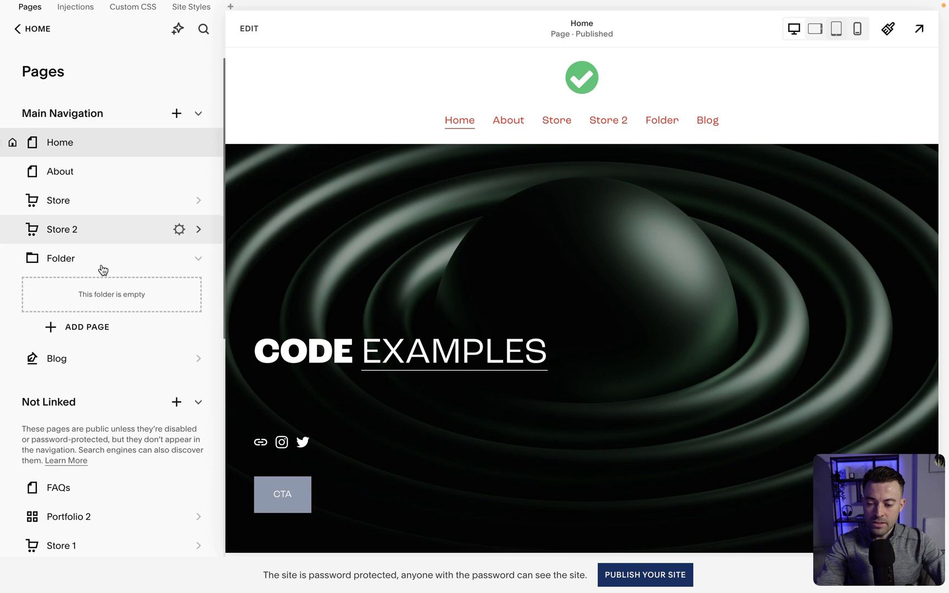
click(97, 369)
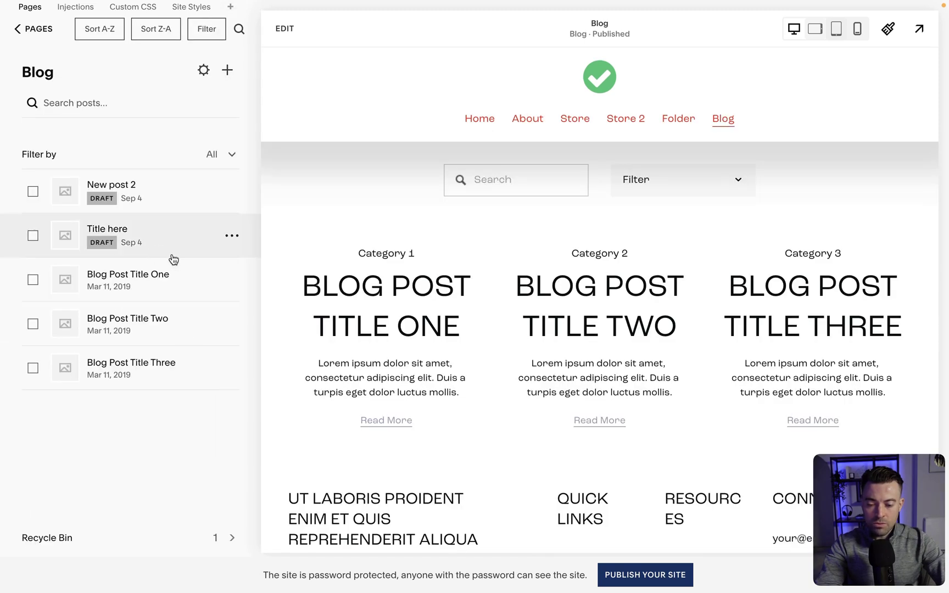
click(147, 232)
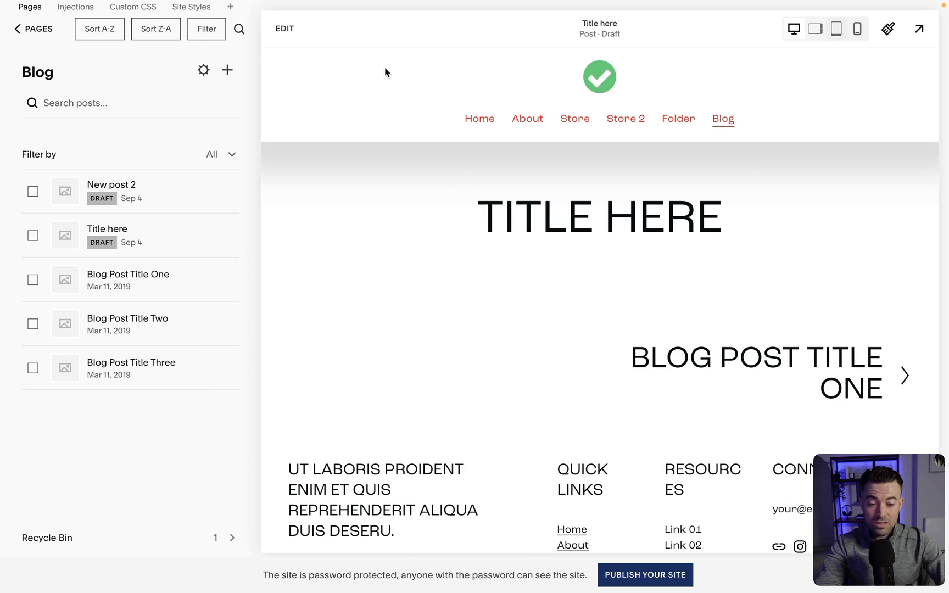
click(286, 29)
- Add an Image block and an empty Text block below the post's text
click(288, 342)
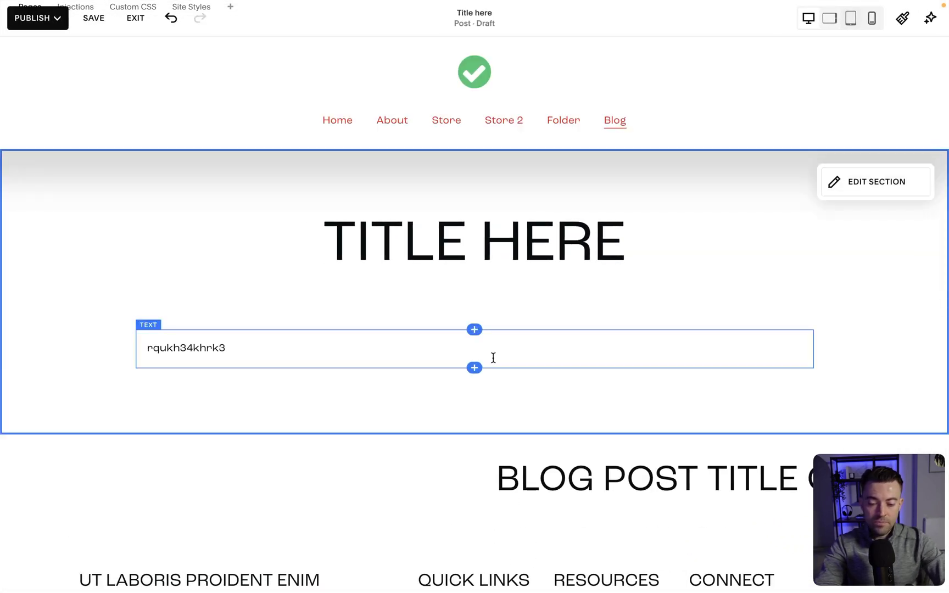
click(474, 367)
click(825, 292)
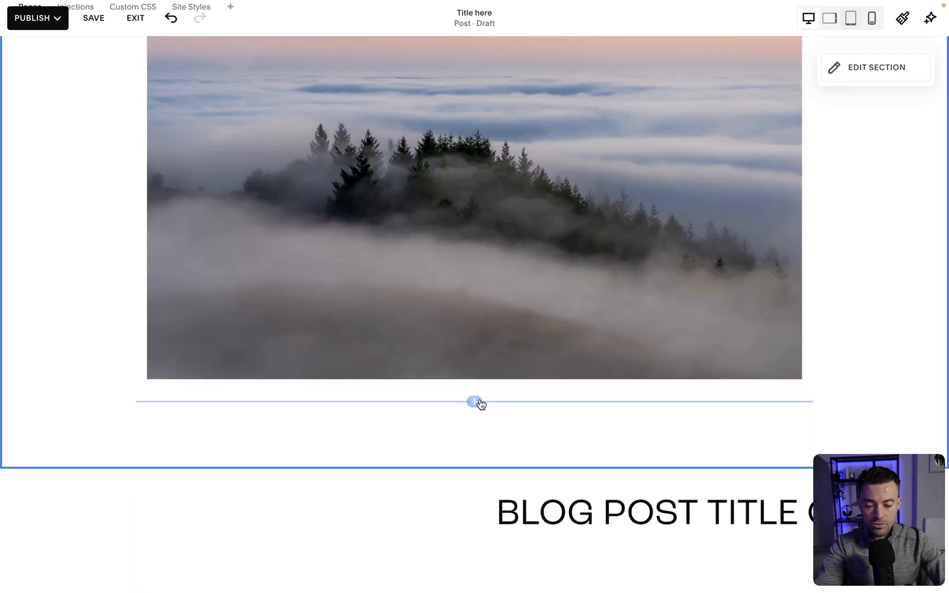
click(474, 401)
click(722, 317)
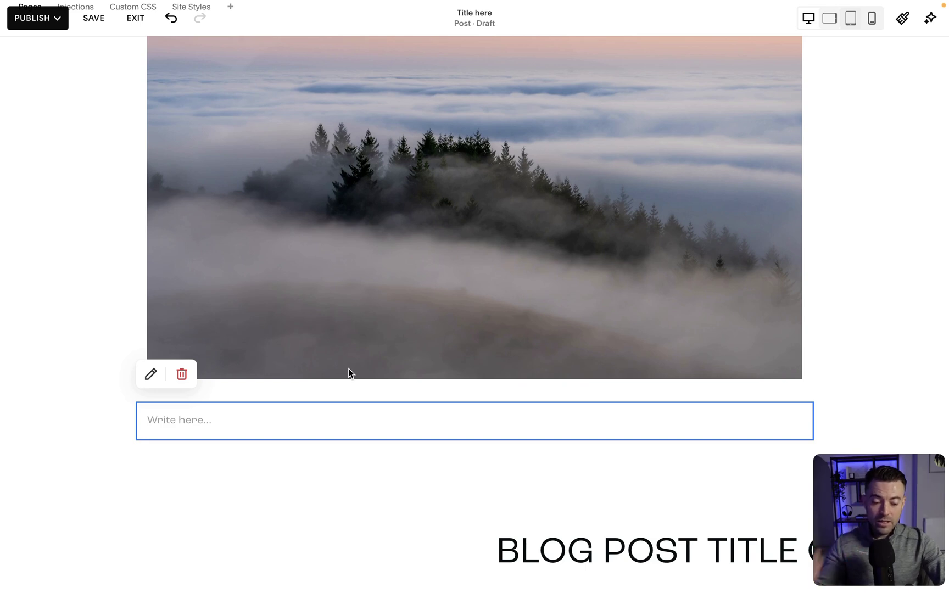
- Fill the new text block with AI-generated lorem ipsum filler text
click(301, 419)
click(150, 378)
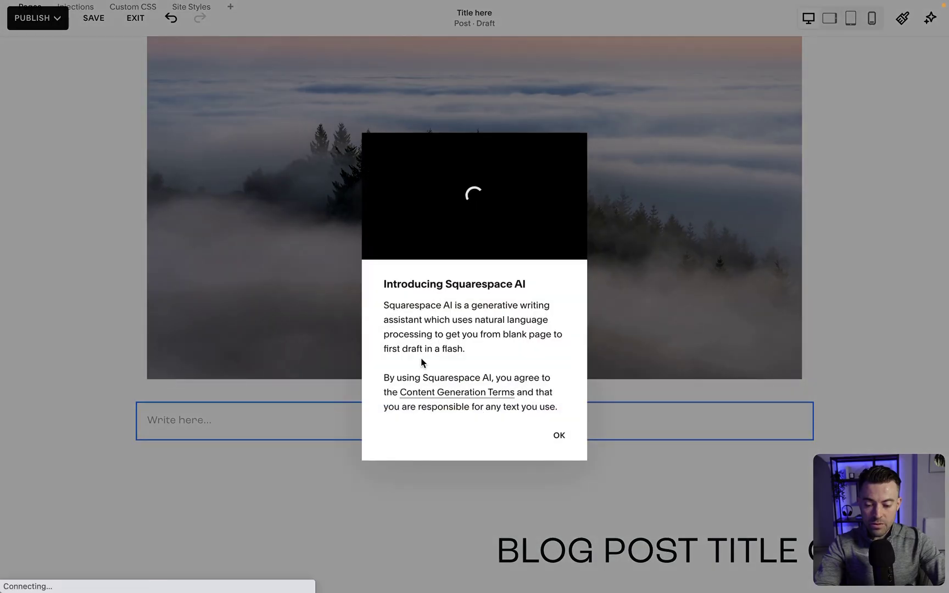
click(558, 438)
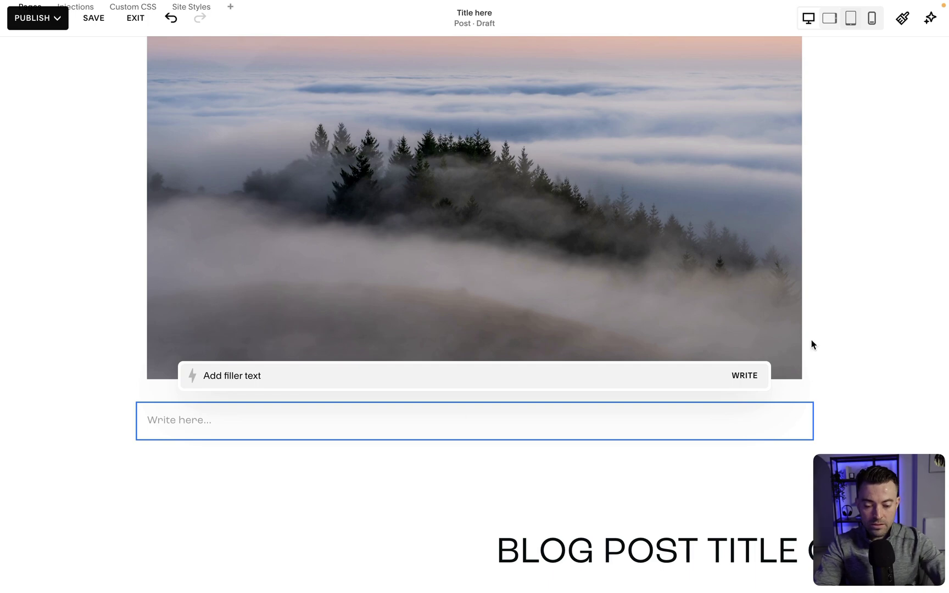
click(745, 376)
click(835, 352)
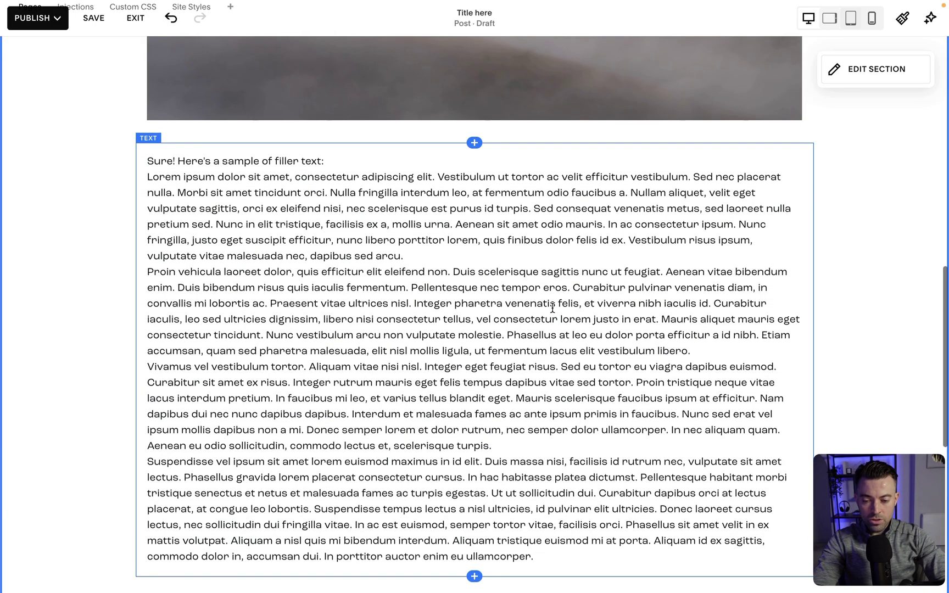
- Add the line 'Jump to filler text section' below the first text and link it to #filler
key(ctrl+z)
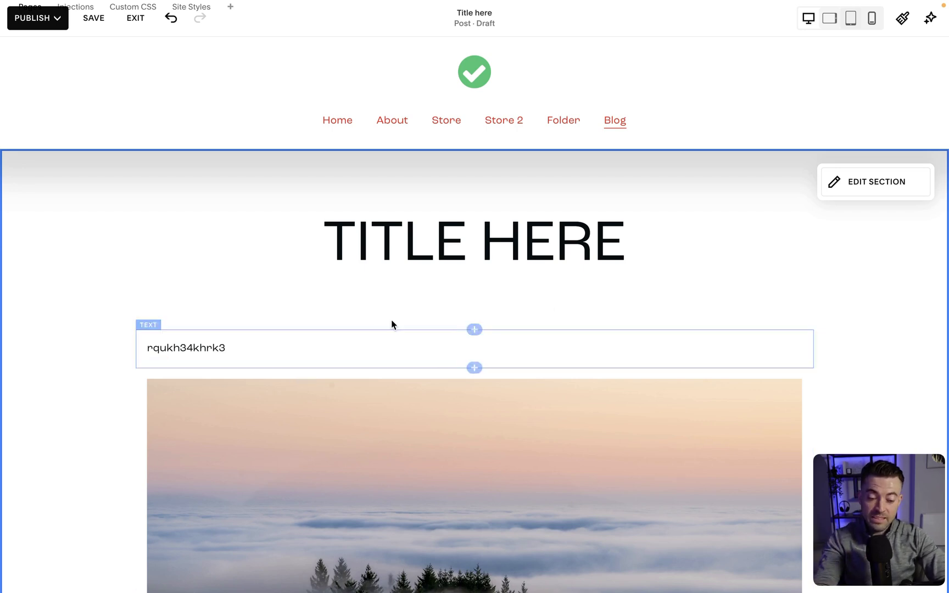
click(371, 347)
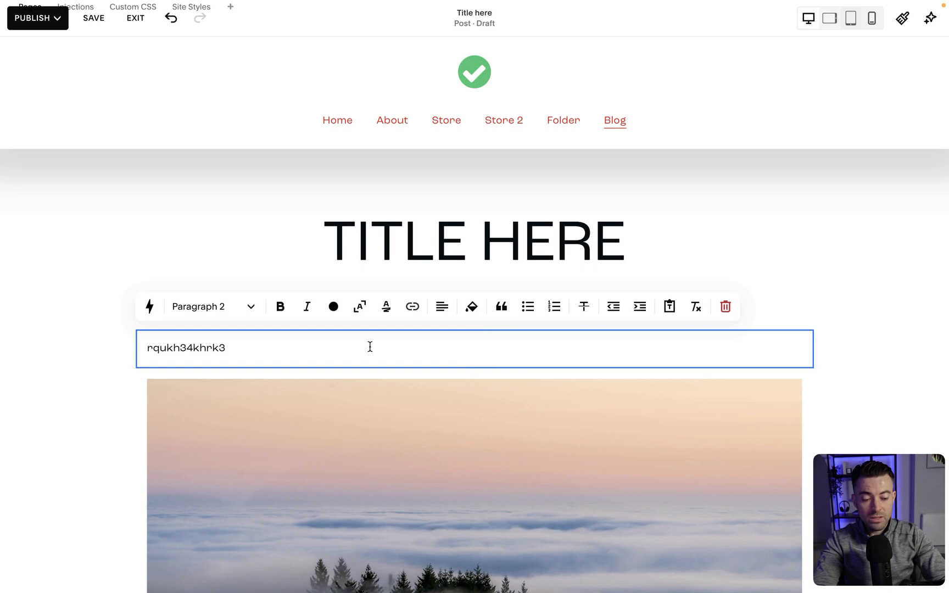
key(Return)
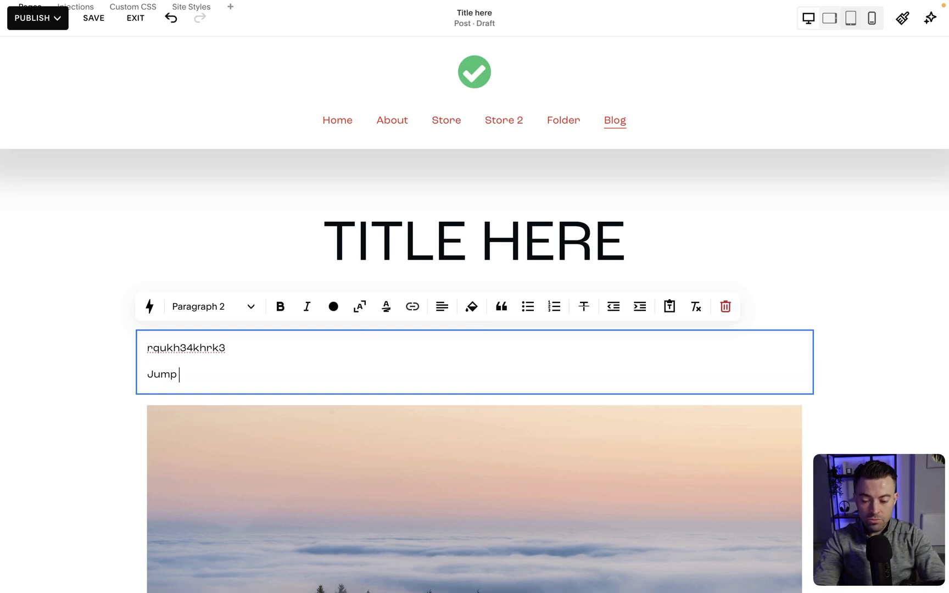
text(Jump to filler text secti)
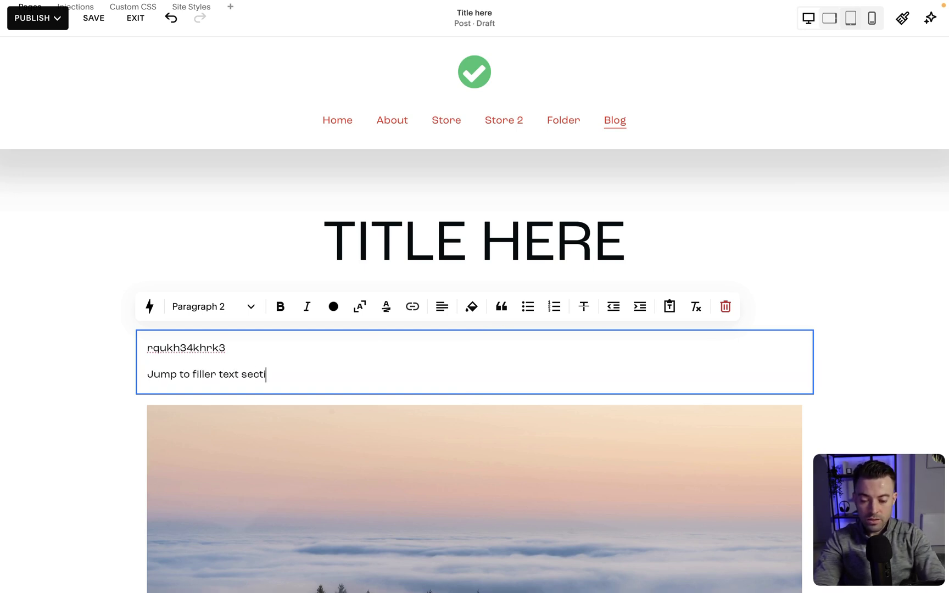
text(on)
key(shift+Home)
click(412, 306)
click(405, 367)
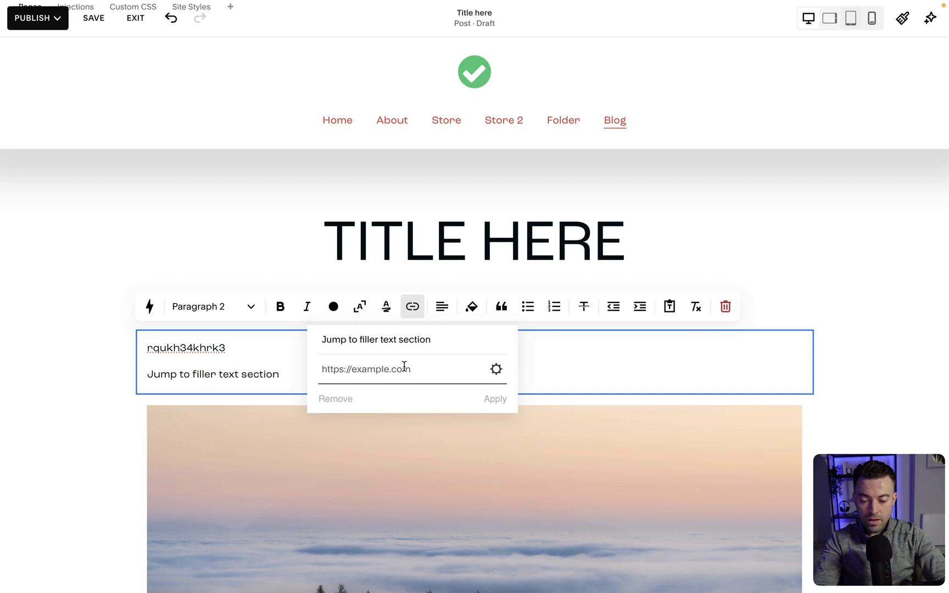
text(#filler)
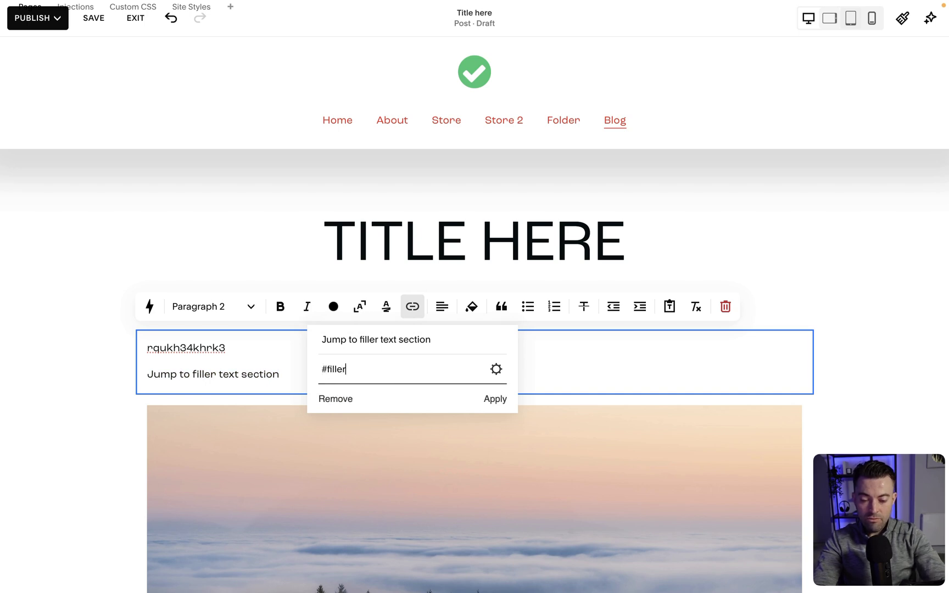
click(494, 399)
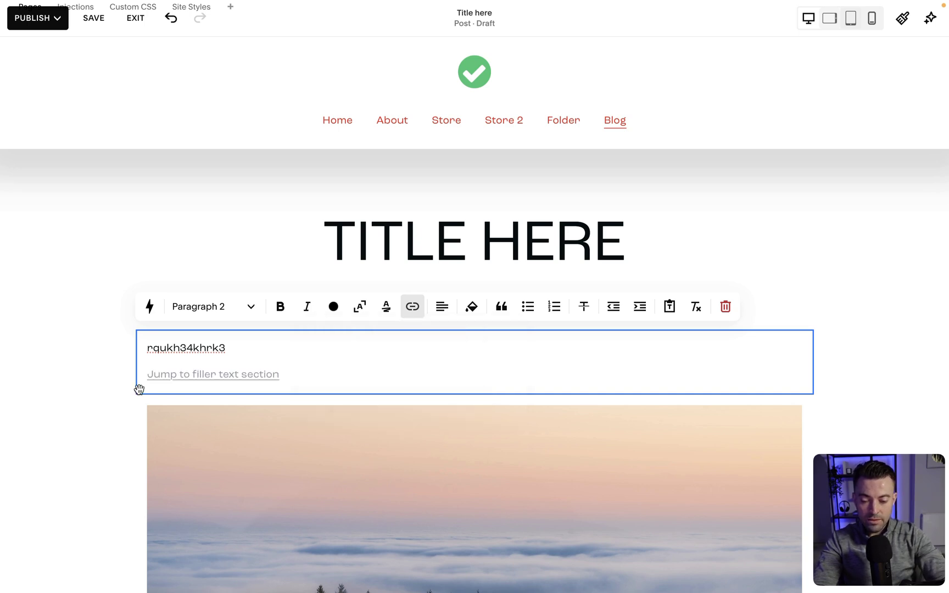
key(Escape)
- Insert a left-aligned button labelled 'Jump to filler text section' that links to #filler
click(475, 395)
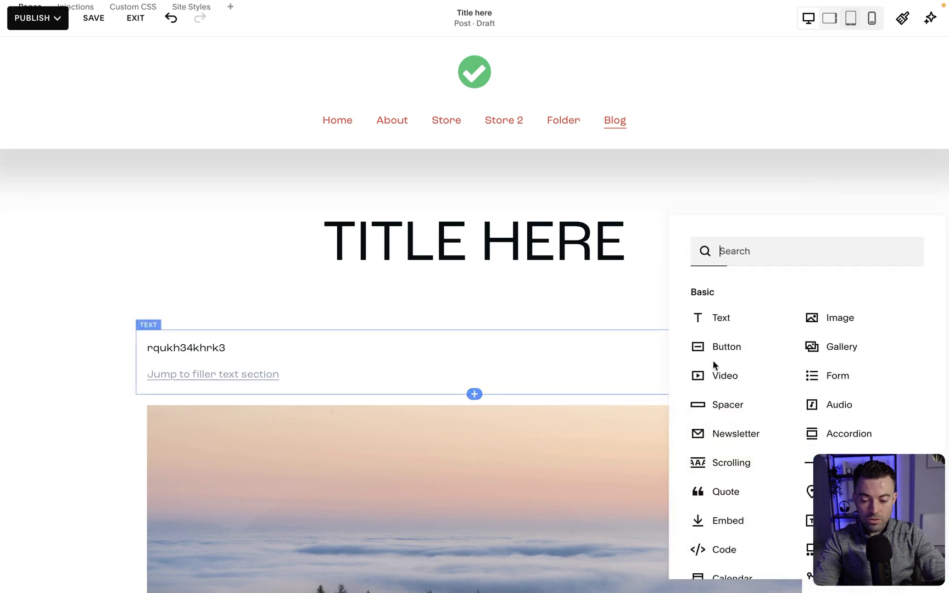
click(760, 353)
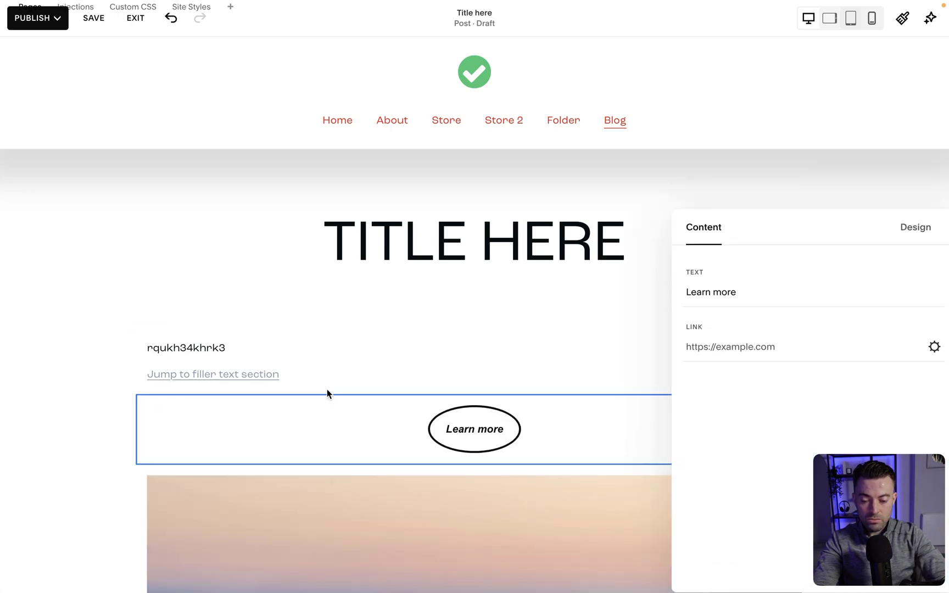
click(901, 229)
click(735, 364)
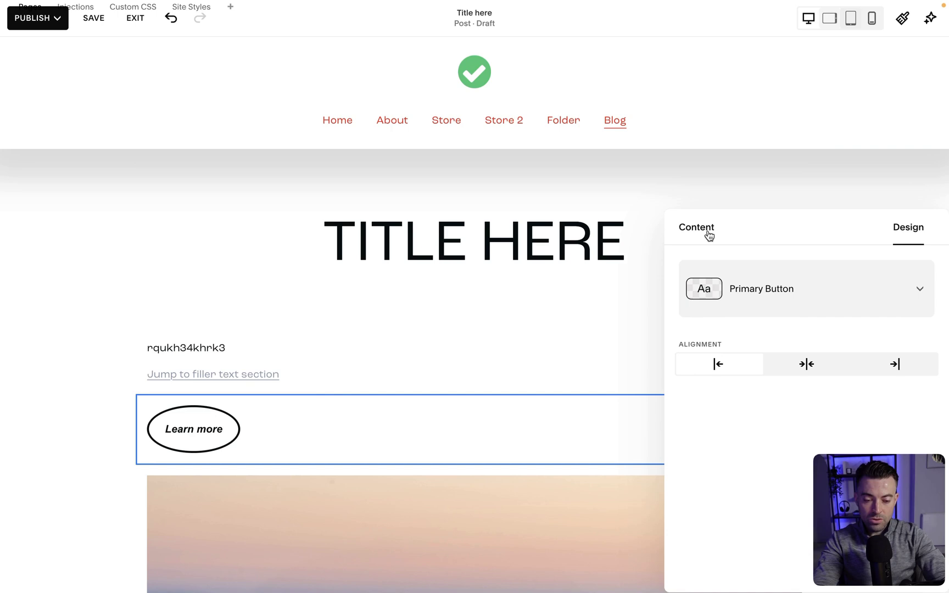
click(710, 231)
click(729, 341)
triple_click(729, 292)
text(Jump )
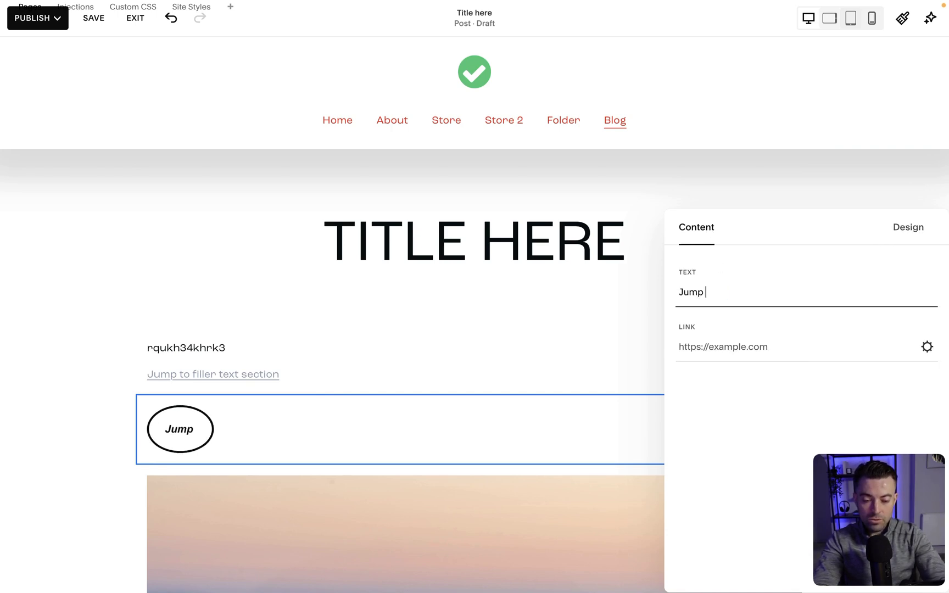
text(to filler text section)
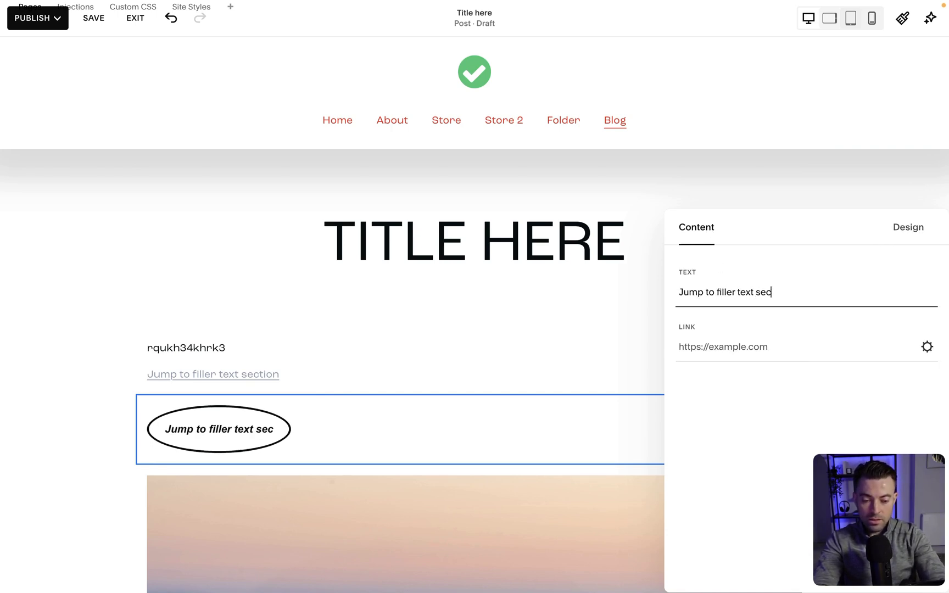
click(728, 345)
text(#)
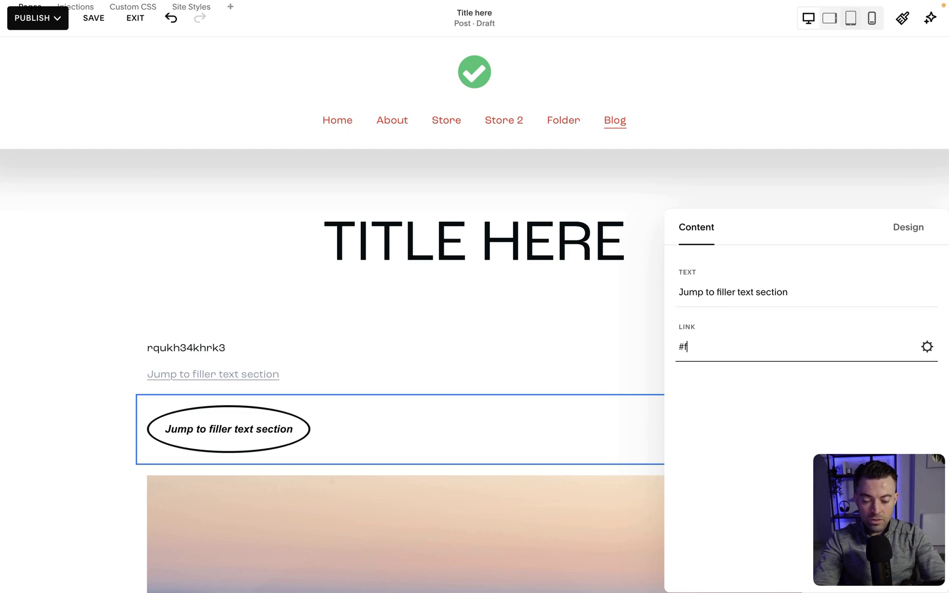
text(filler)
click(270, 410)
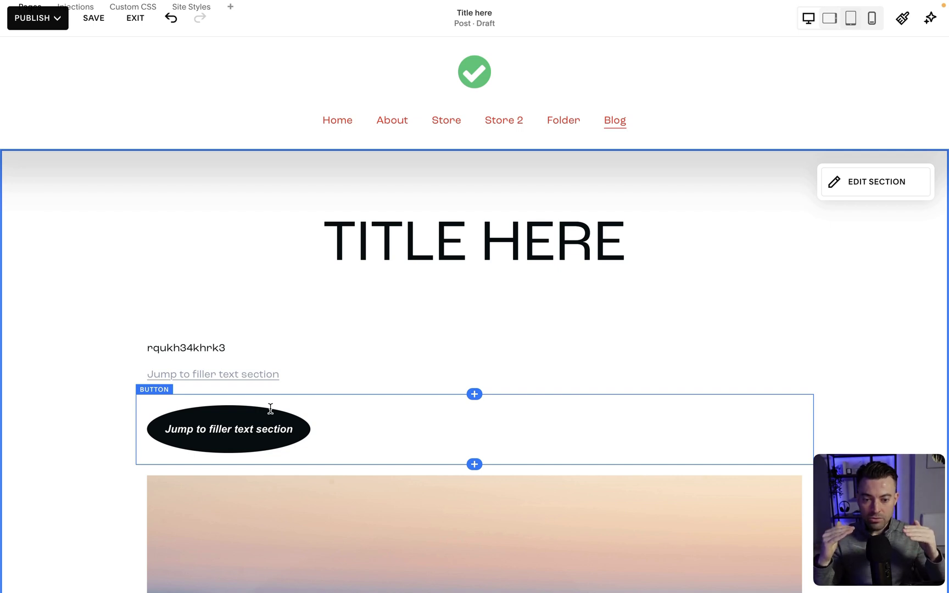
- Insert a Code block between the fog photo and the filler text
scroll(270, 409, down, 6)
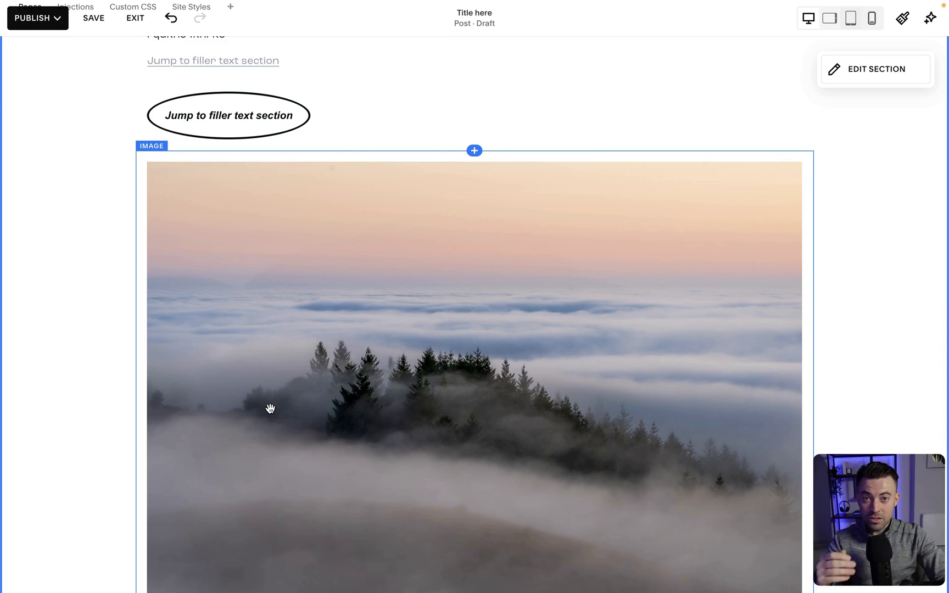
scroll(270, 409, down, 7)
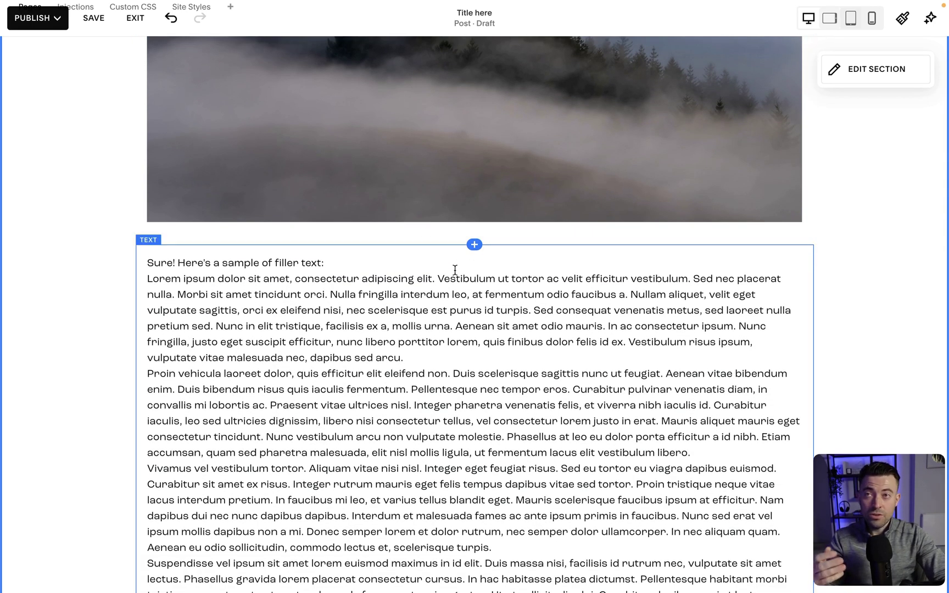
click(474, 245)
text(code)
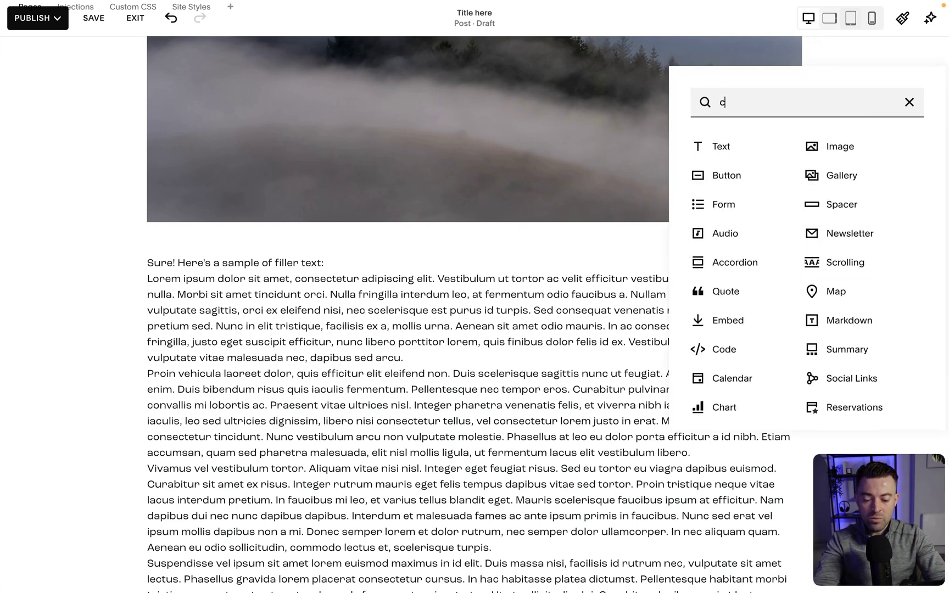
click(743, 181)
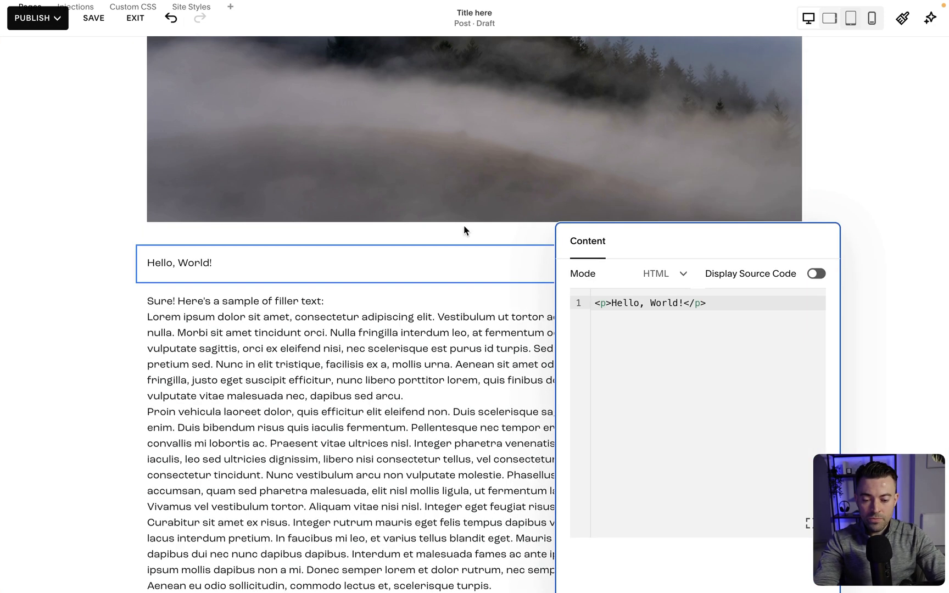
- Replace the code block's Hello, World! sample with <div id="filler"></div>
triple_click(666, 304)
drag(703, 235, 590, 174)
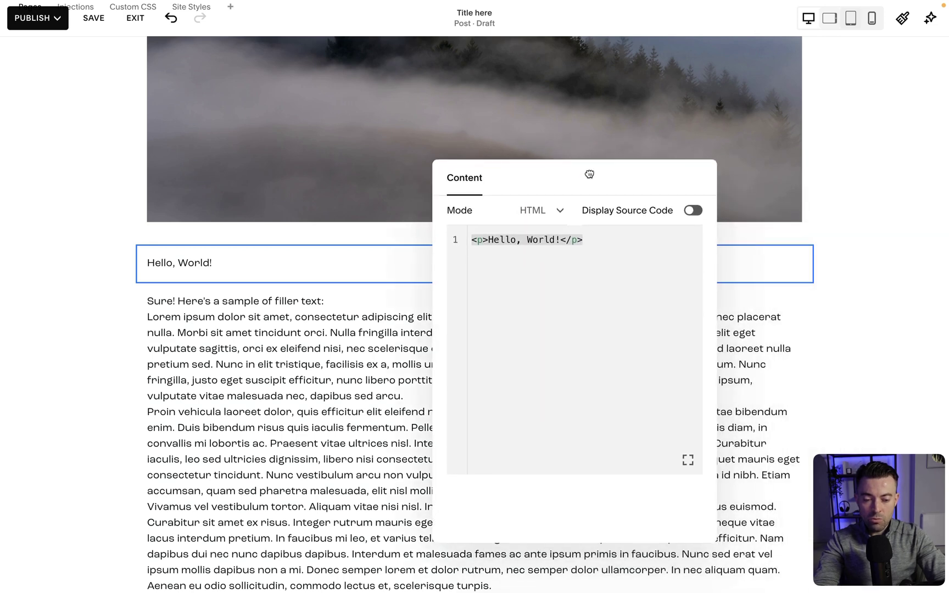
key(BackSpace)
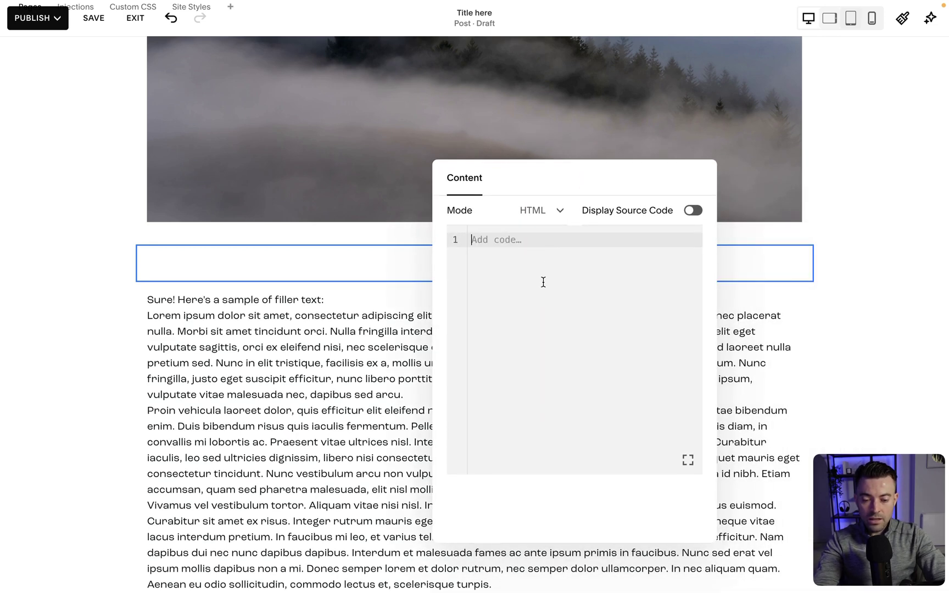
text(<div id="ID"></div>)
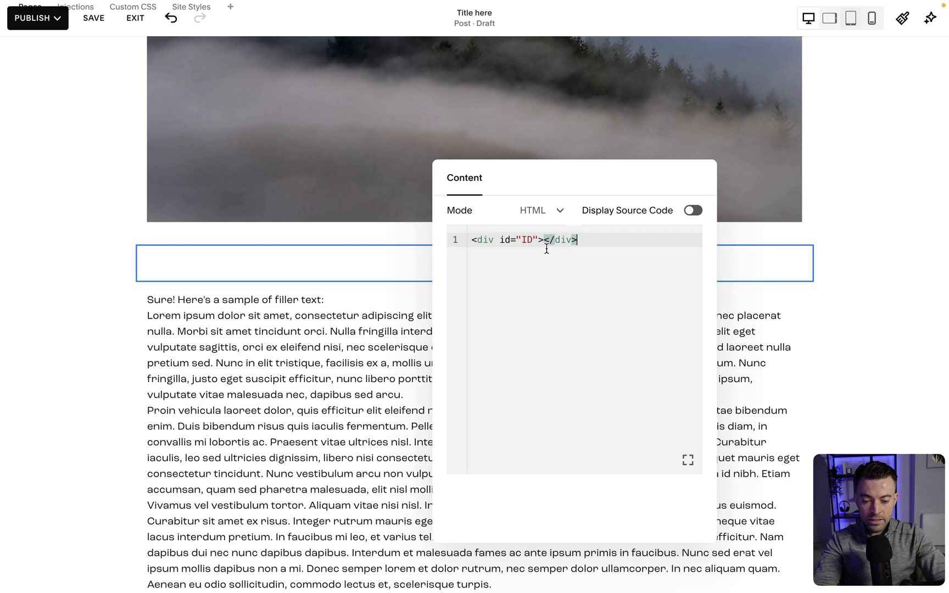
shift+click(474, 238)
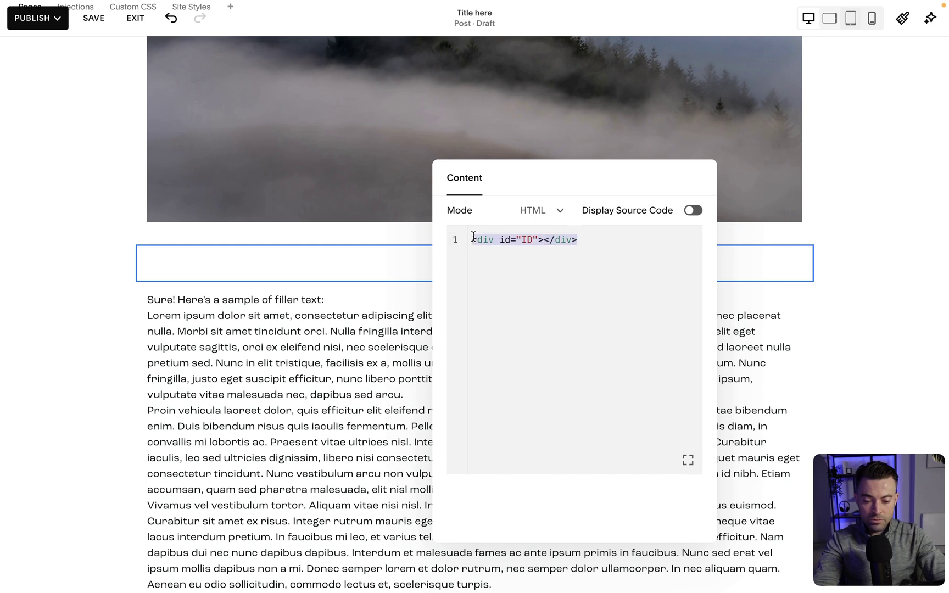
double_click(529, 240)
text(filler)
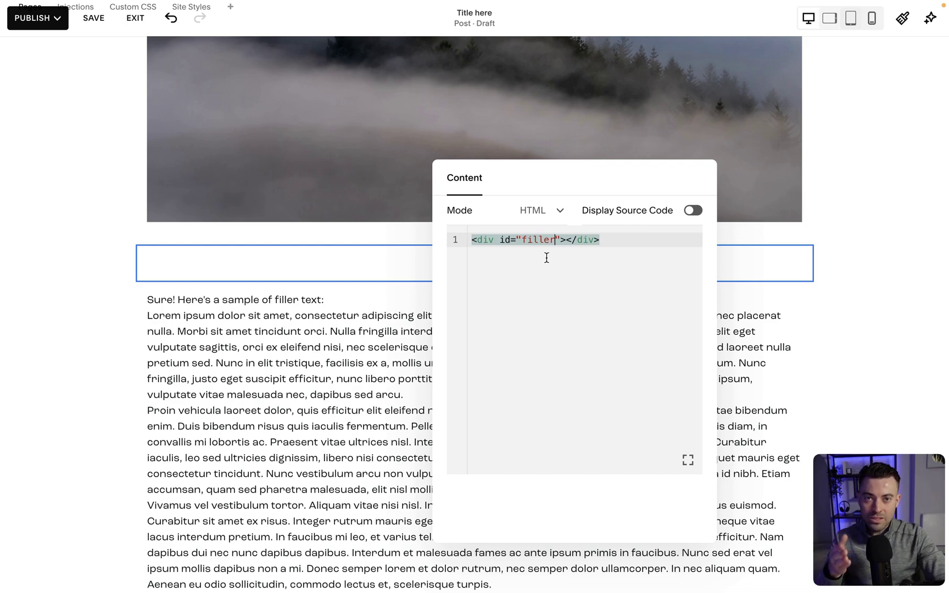
- Publish the post and view the live page full-width
click(37, 18)
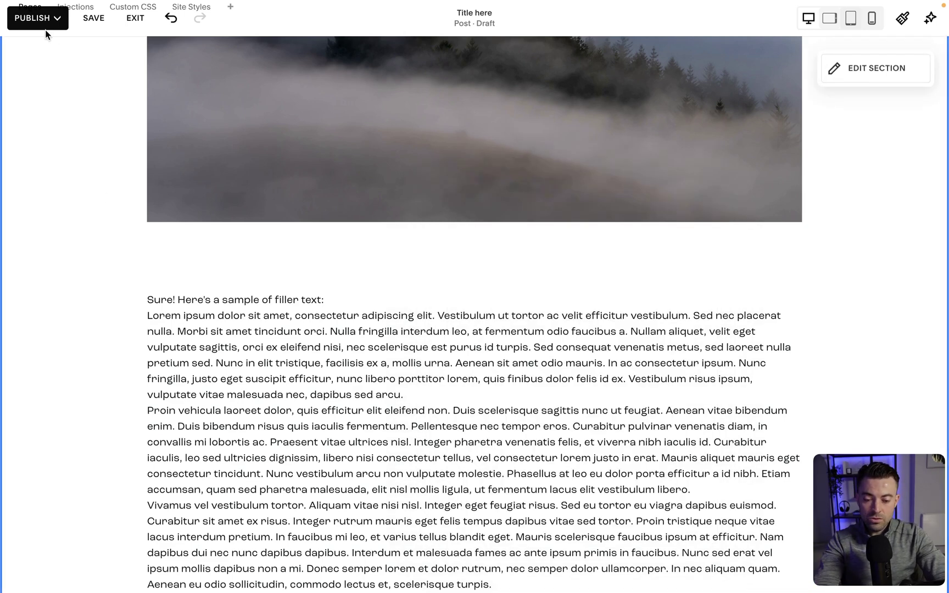
click(44, 43)
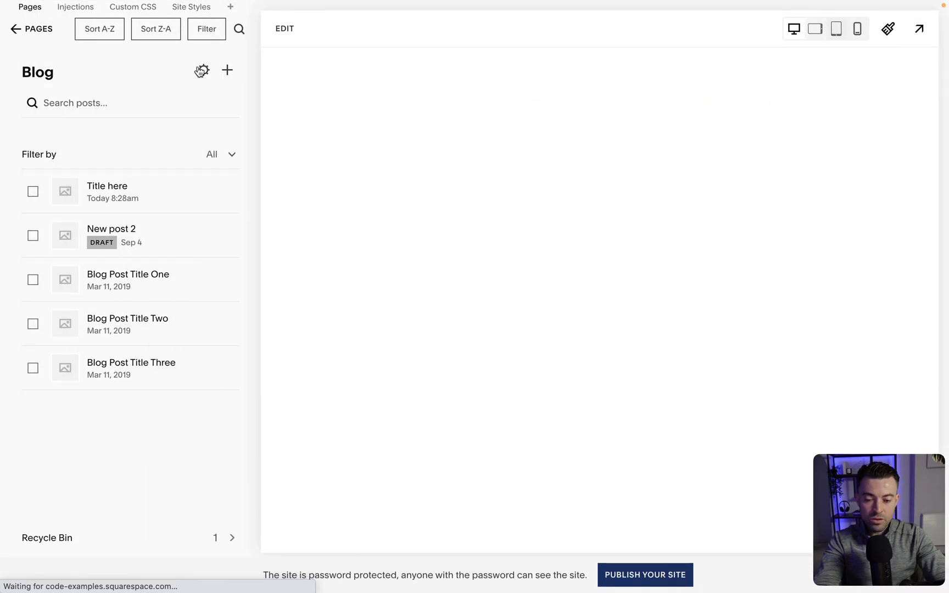
click(389, 232)
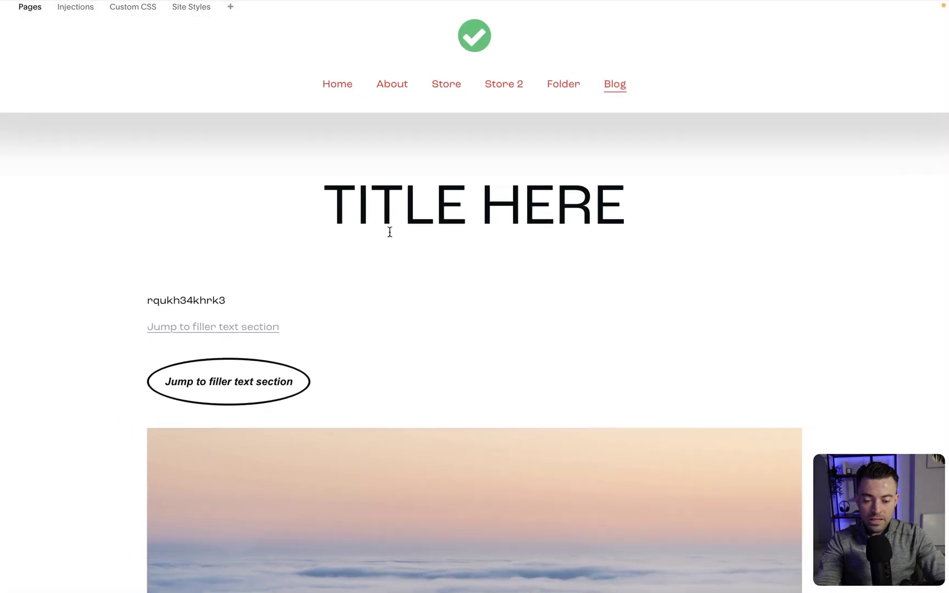
- Follow the text link and confirm the page address now ends in #filler
click(235, 328)
scroll(380, 257, up, 15)
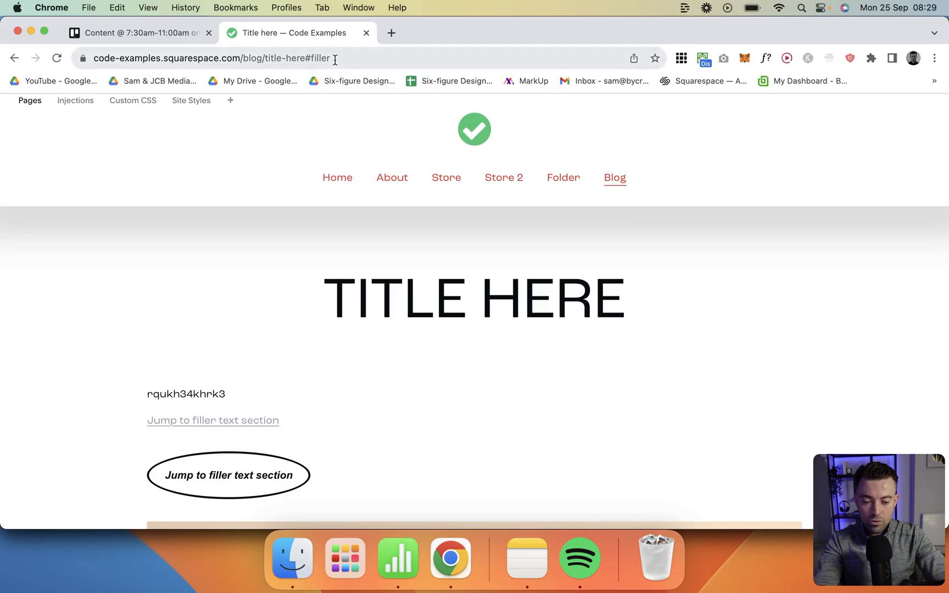
click(347, 58)
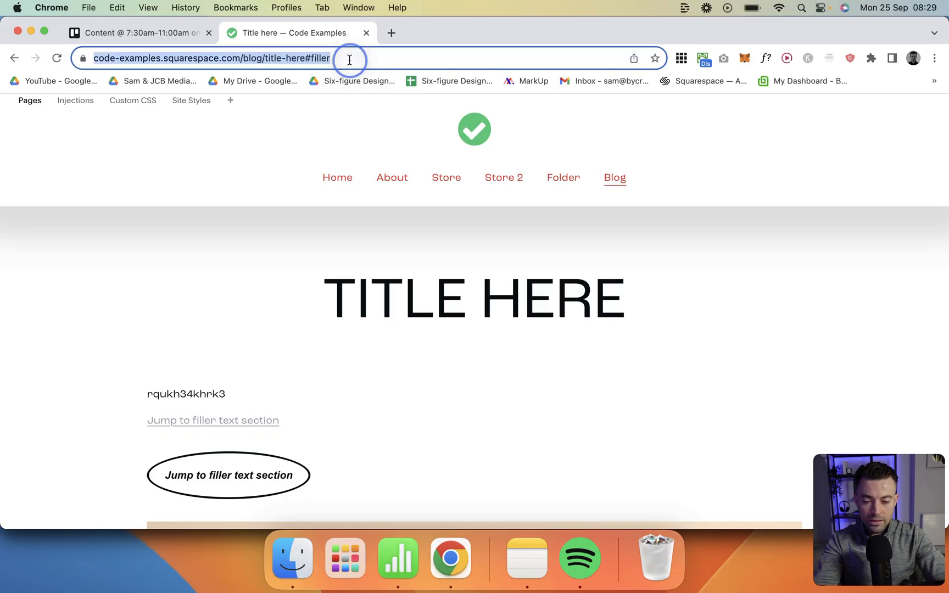
click(373, 61)
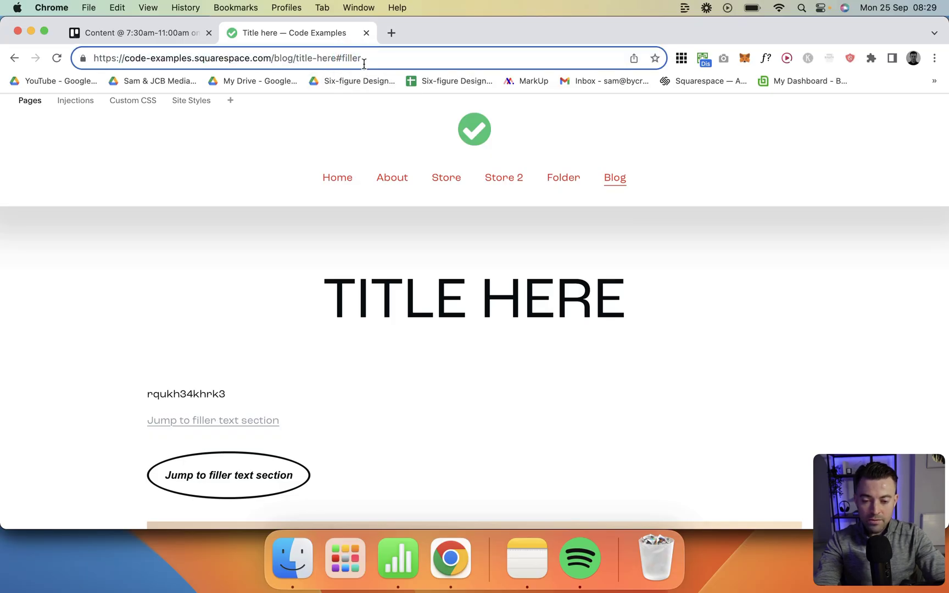
drag(338, 58, 274, 59)
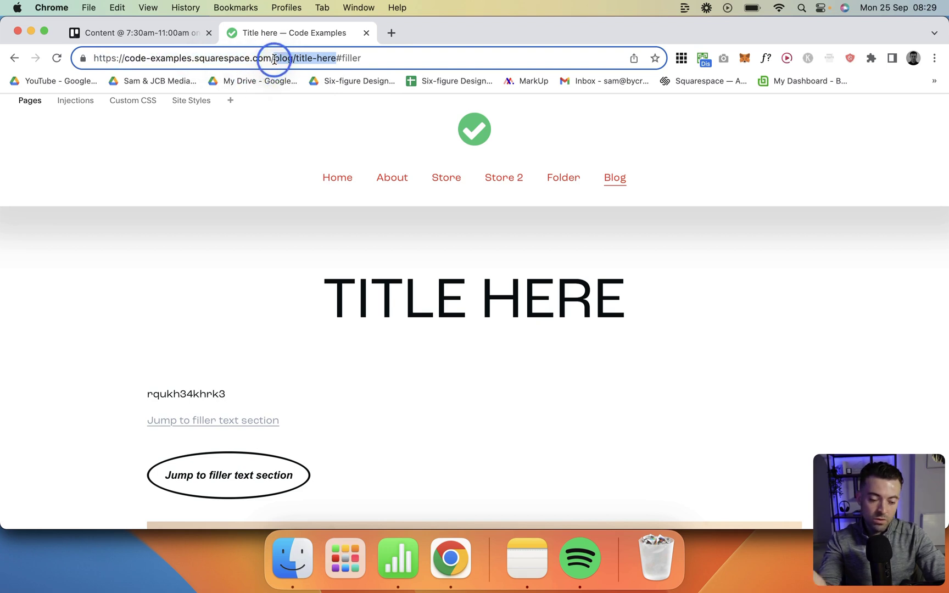
click(334, 58)
drag(374, 59, 335, 58)
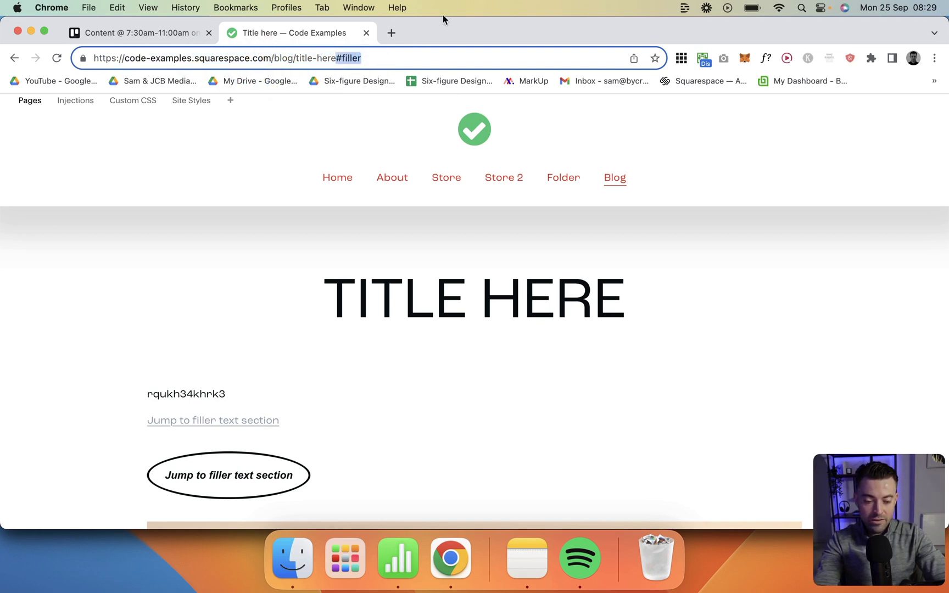
scroll(444, 360, down, 2)
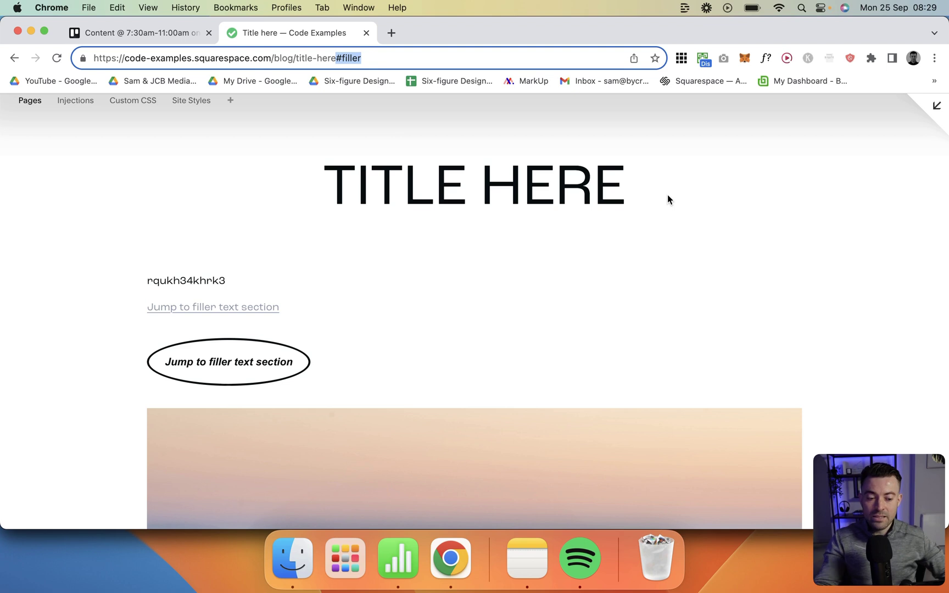
- Go to Website Tools and open the site's Custom CSS editor
click(937, 107)
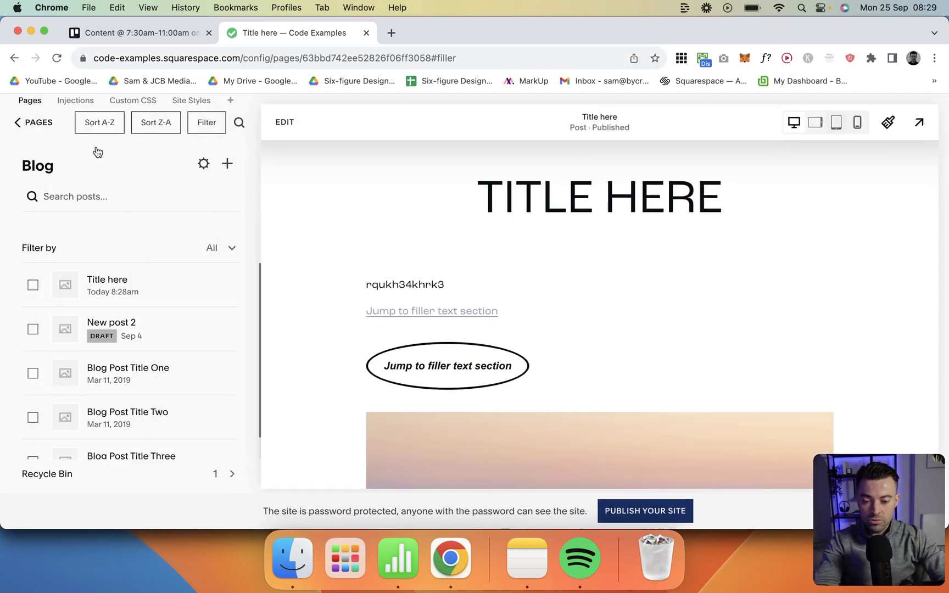
click(18, 120)
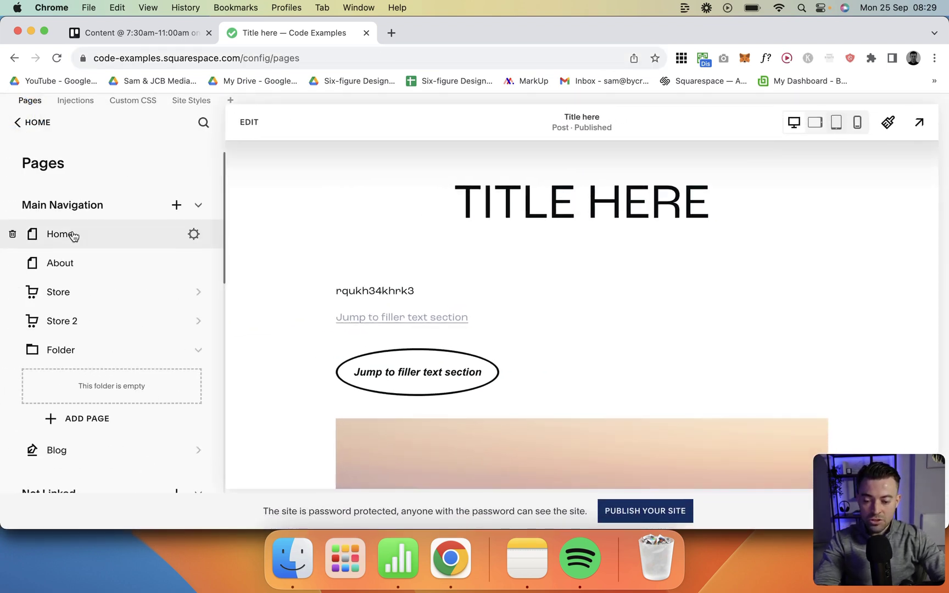
scroll(73, 236, down, 5)
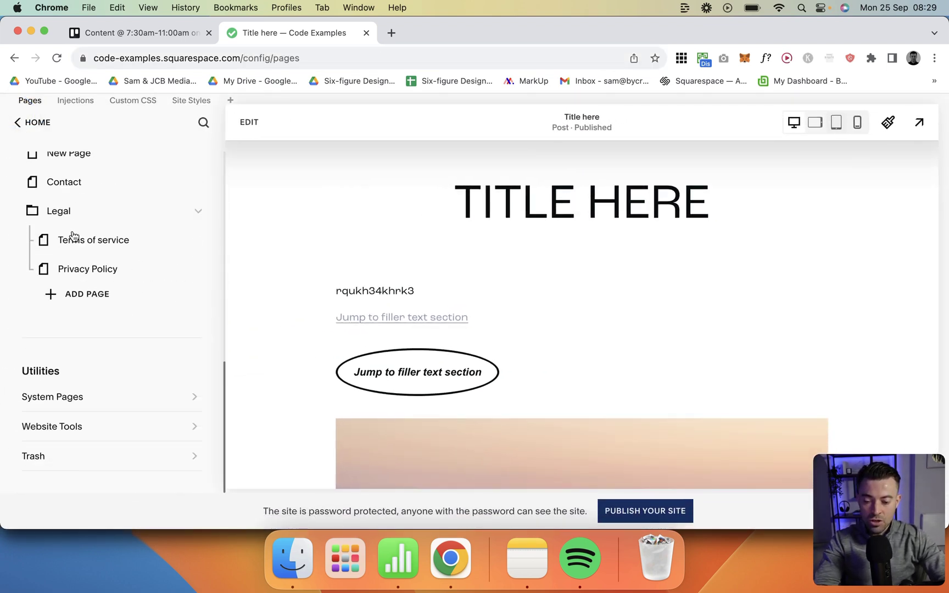
click(85, 430)
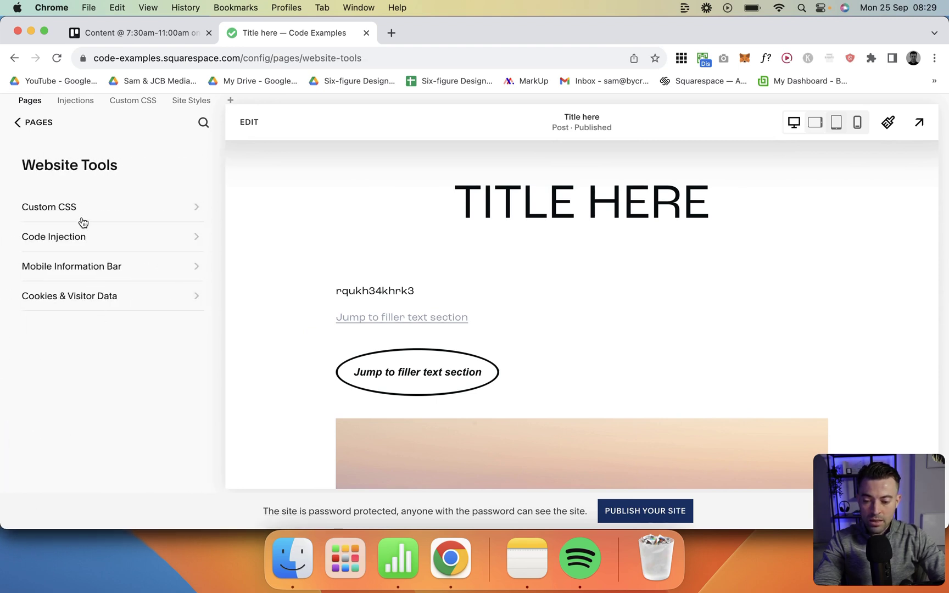
click(68, 210)
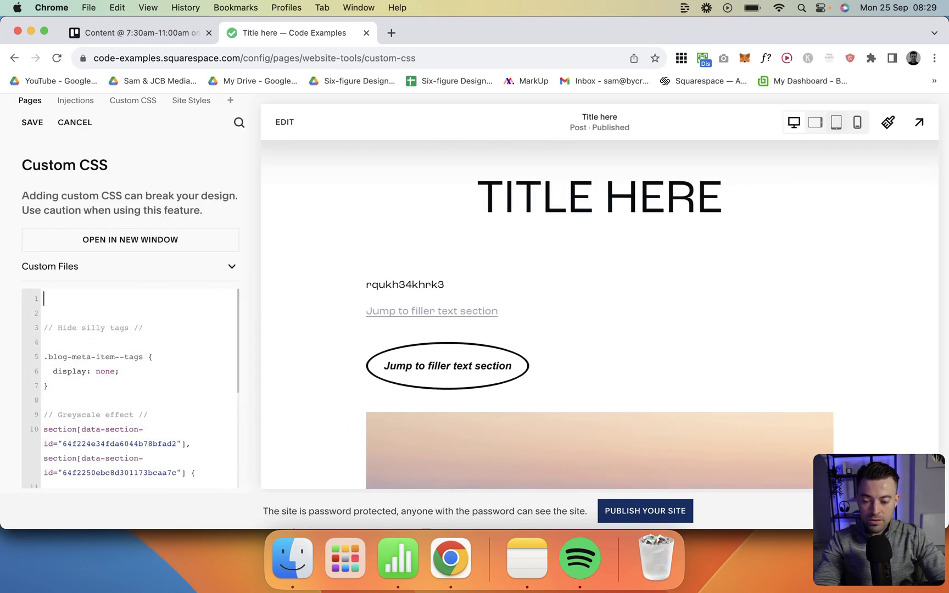
- Add a '// Smooth scroll //' comment and html { scroll-behavior: smooth!important; } rule, then save
text(// S)
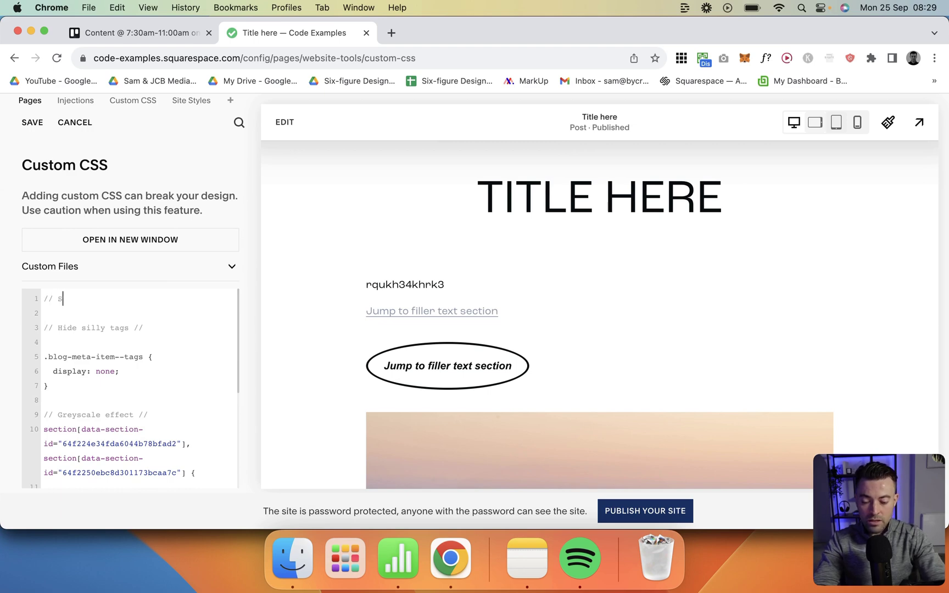
text(mooth scroll //)
key(Return)
key(Return)
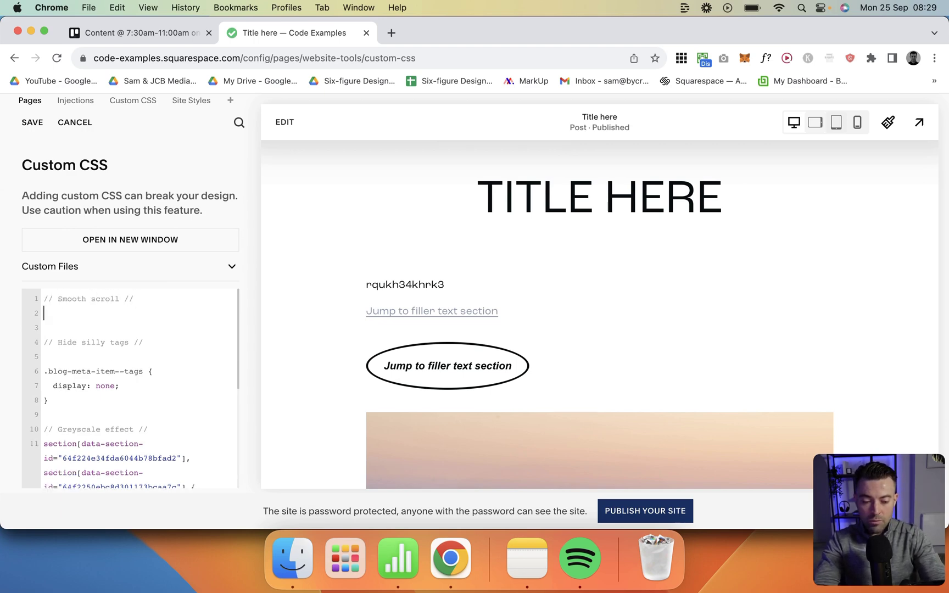
key(ctrl+super+f)
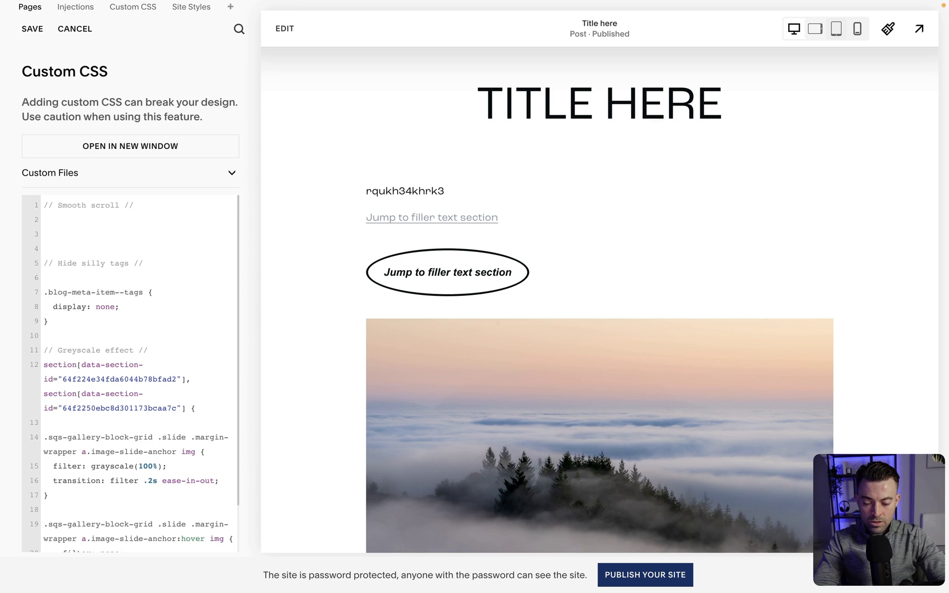
text(html {   scroll-behavior: smooth!important; })
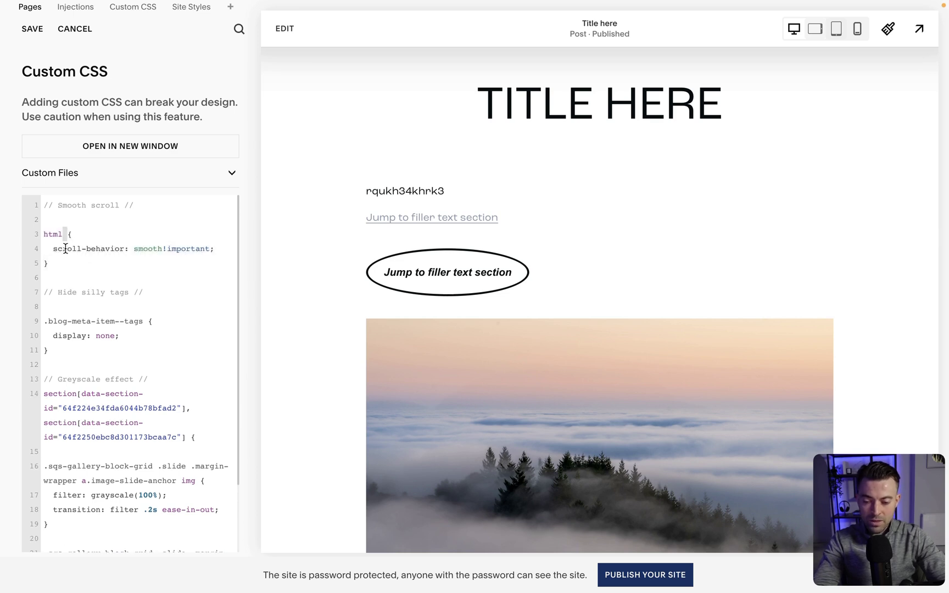
double_click(65, 249)
drag(66, 249, 116, 246)
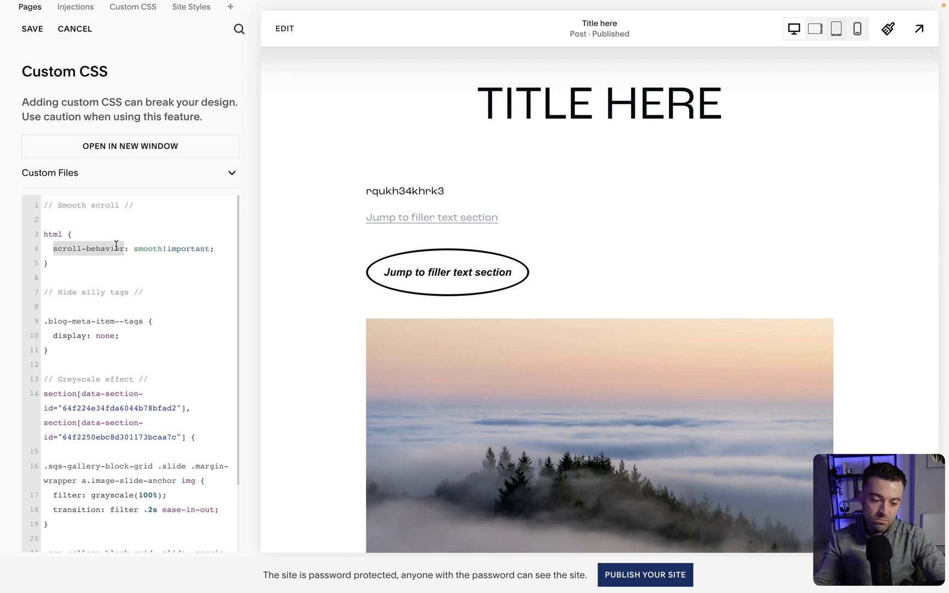
click(30, 29)
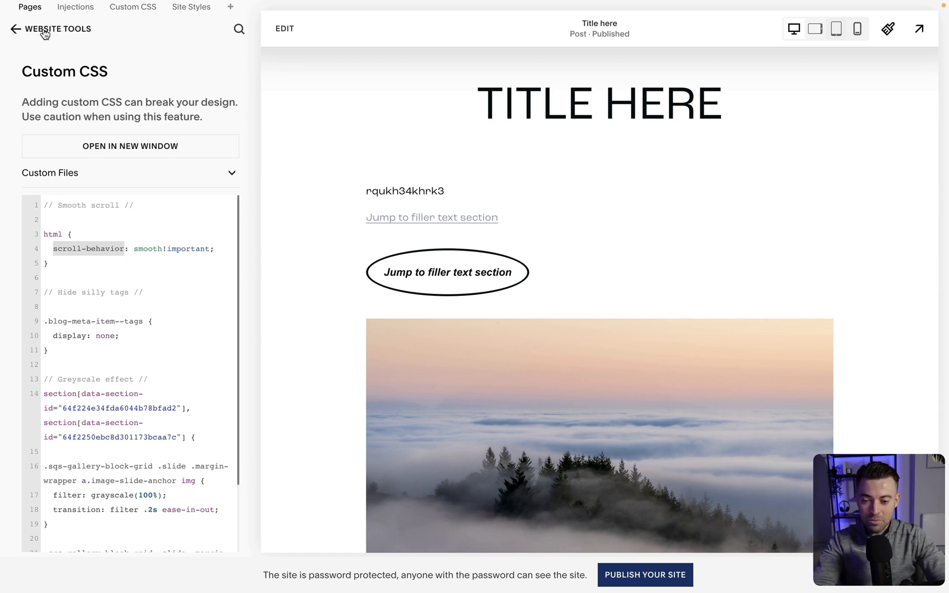
- Preview the page and confirm the button scrolls smoothly to the filler text
click(44, 32)
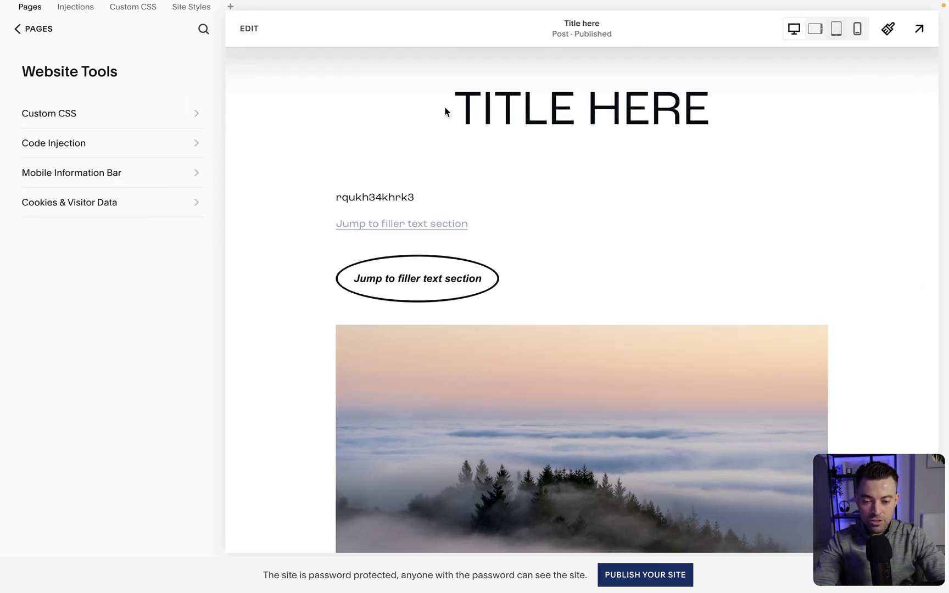
key(Escape)
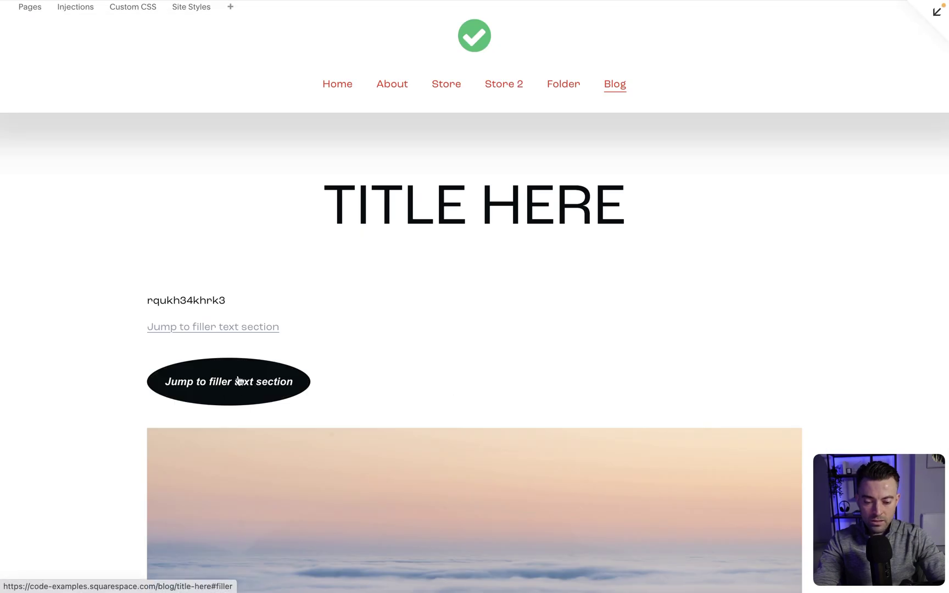
click(239, 380)
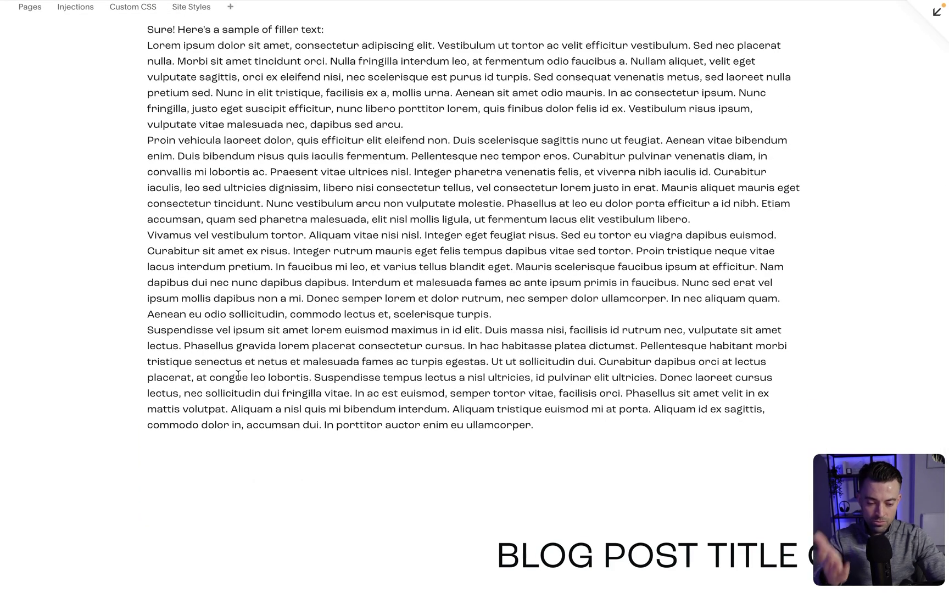